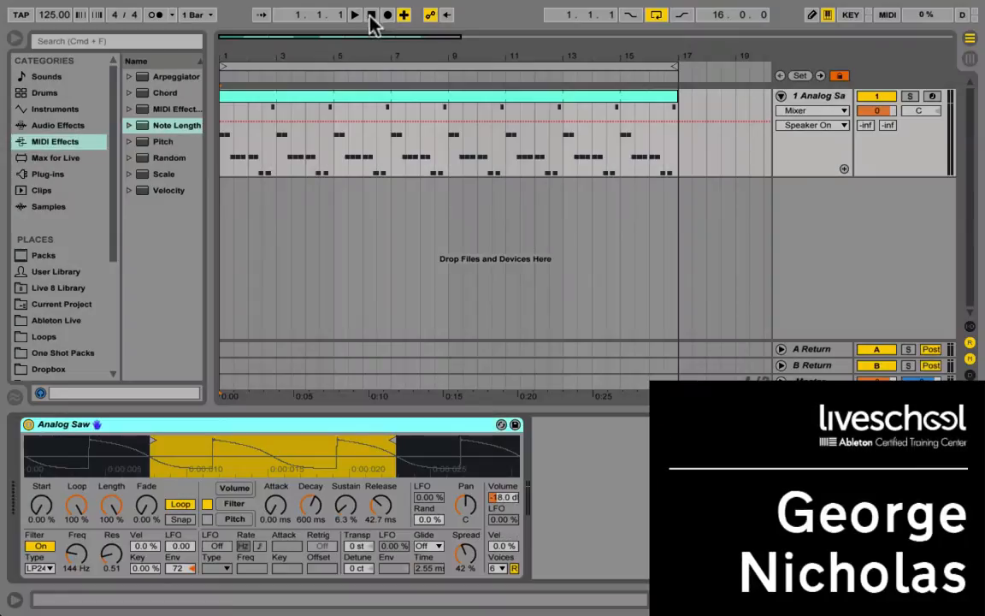
Step: Audition the arrangement, then bring the bassline clip's notes into the editor starting at bar 1
left_click(355, 14)
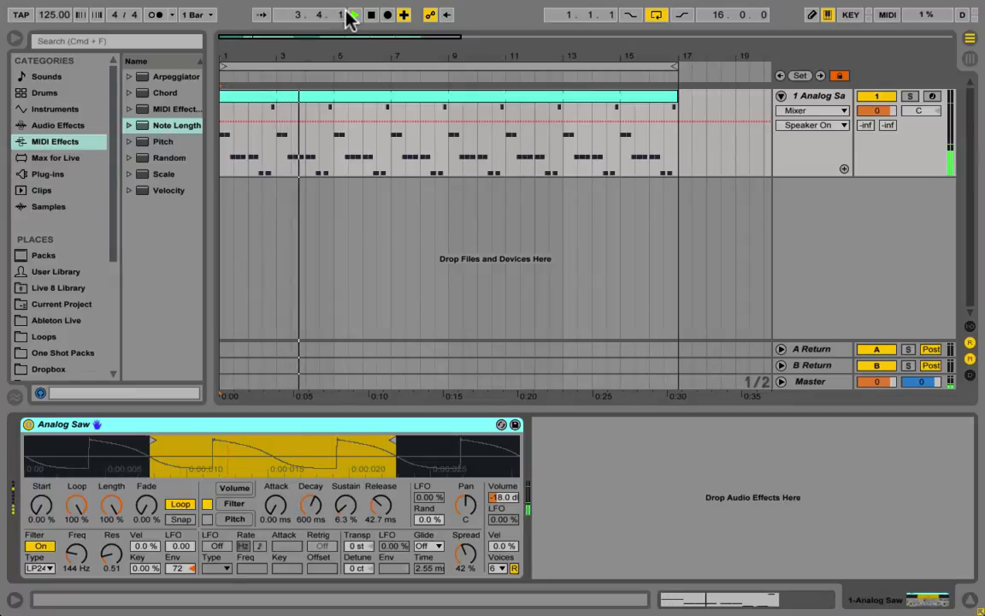
key("space")
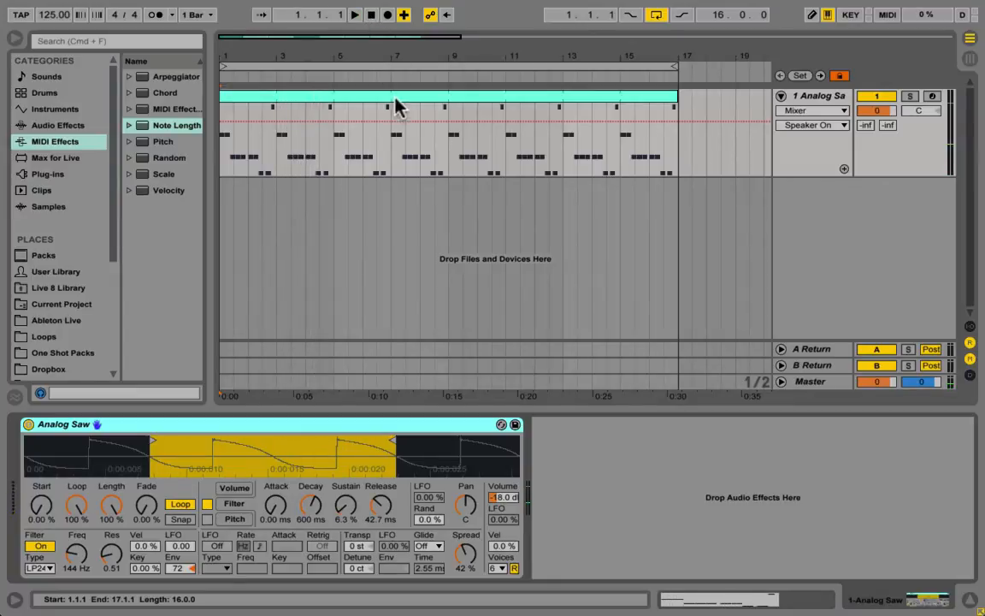
left_click(402, 107)
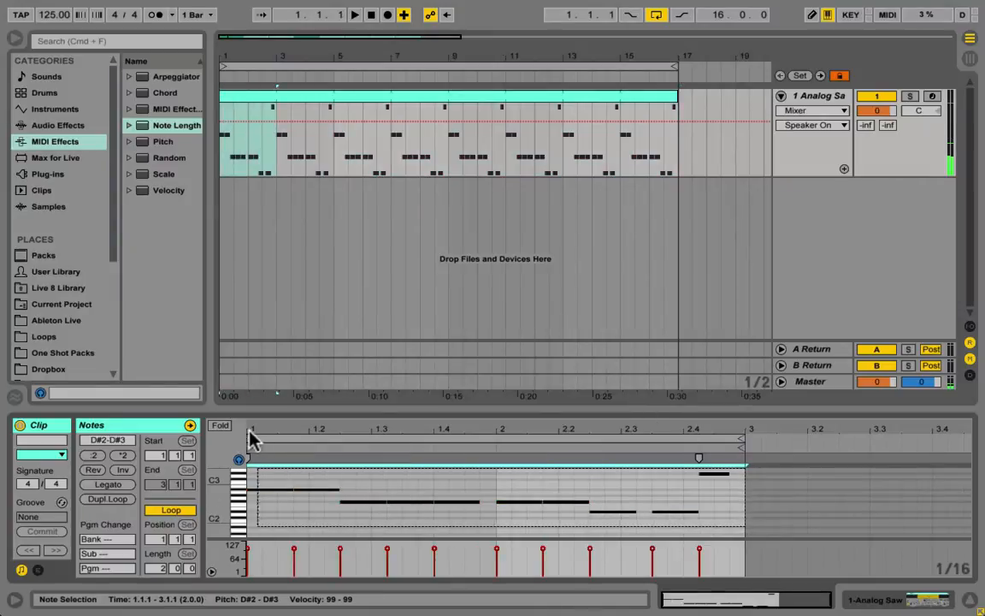
left_click(293, 428)
Step: Enlarge the note editor and its velocity lane for more working room
left_click_drag(298, 409, 299, 317)
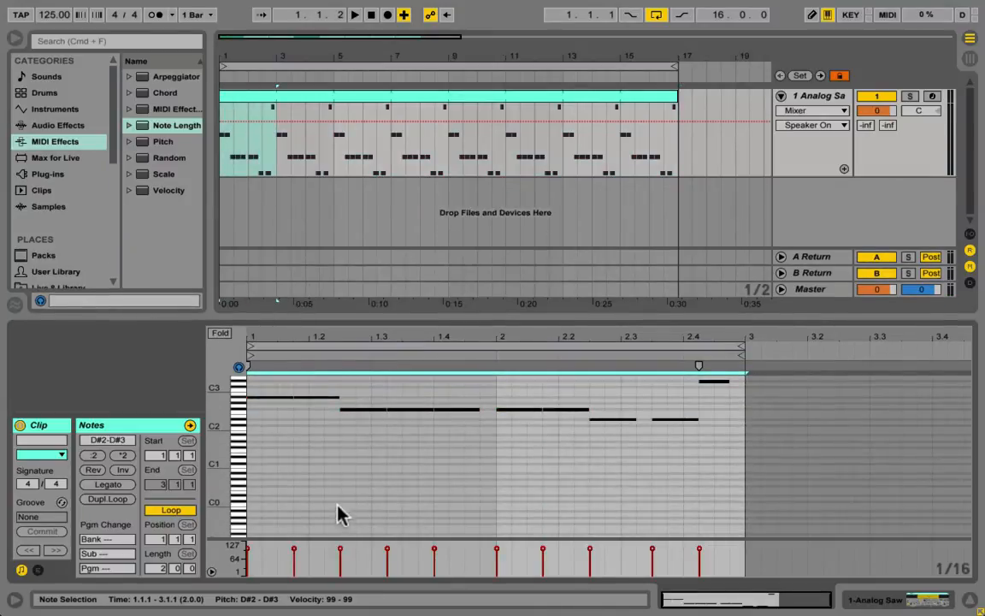
mouse_move(350, 539)
left_mouse_down()
mouse_move(354, 474)
mouse_move(342, 501)
left_mouse_up()
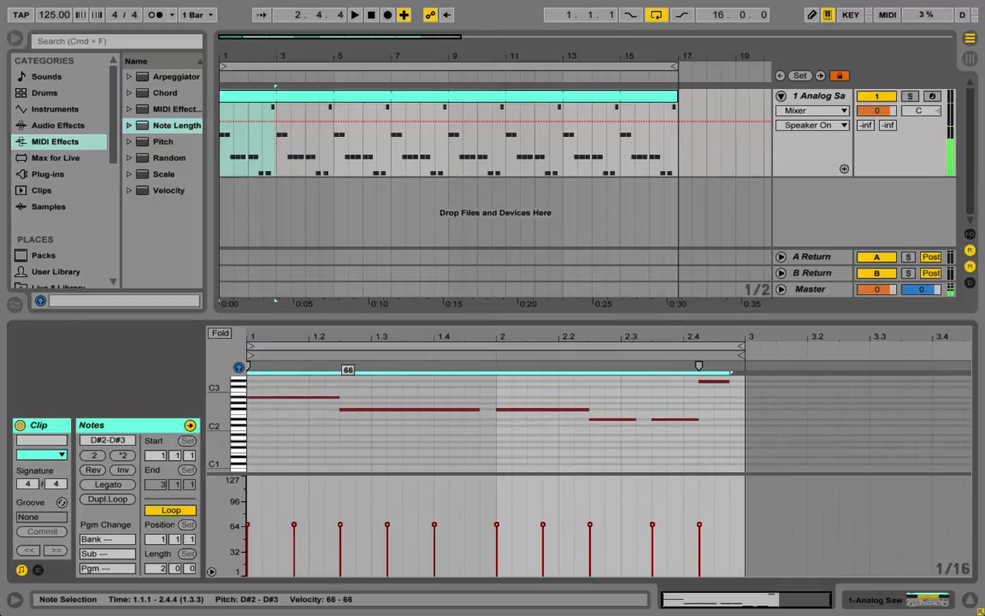
Step: Select four accent notes in the bassline and raise their velocity to 100
left_click(282, 448)
left_click(274, 397)
left_click(374, 408, "shift")
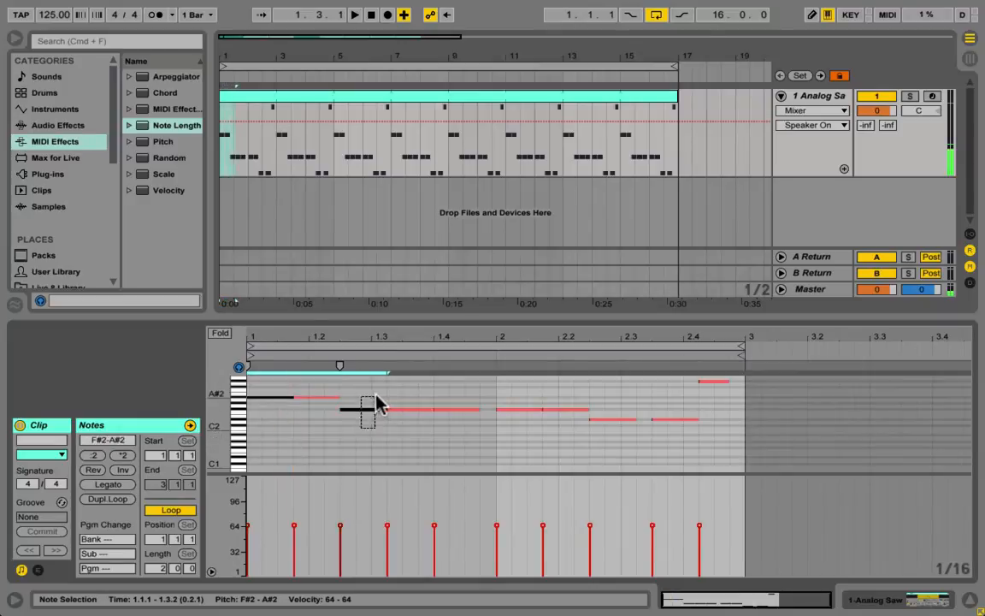
left_click(611, 419, "shift")
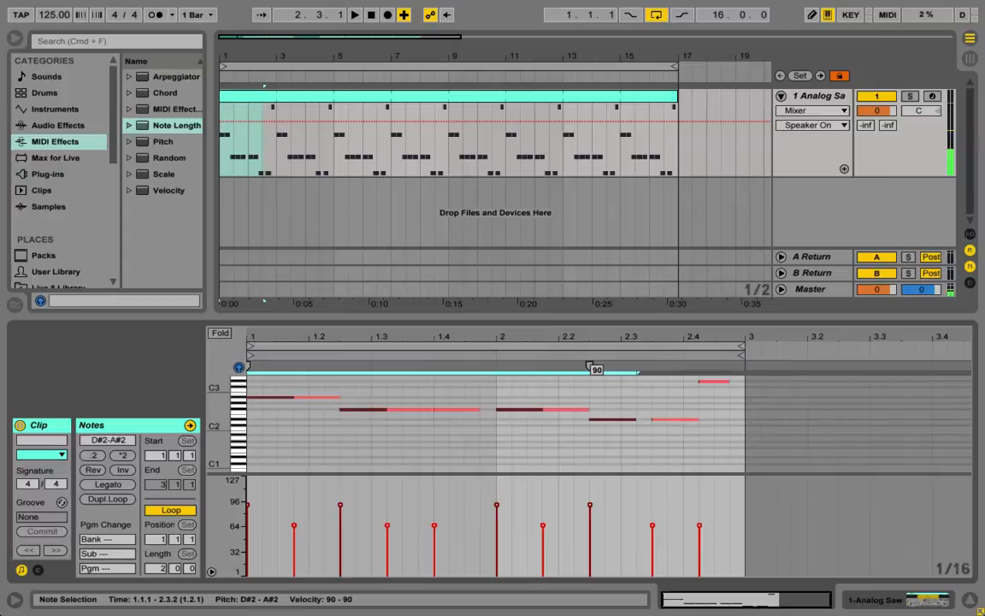
left_click_drag(595, 538, 595, 535)
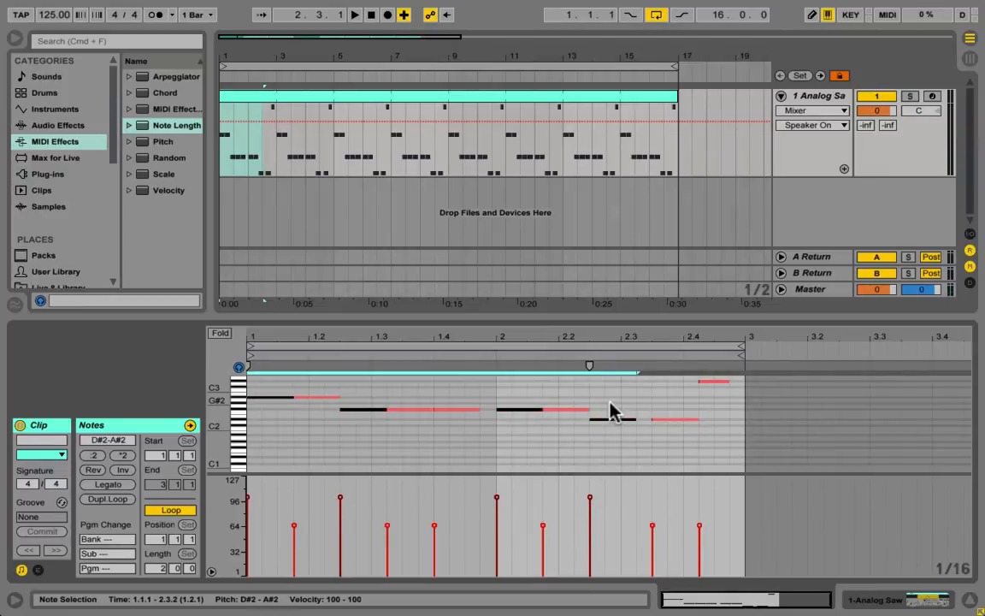
Step: Show Analog Saw's Vel volume parameter as an active automation envelope on the track
double_click(821, 96)
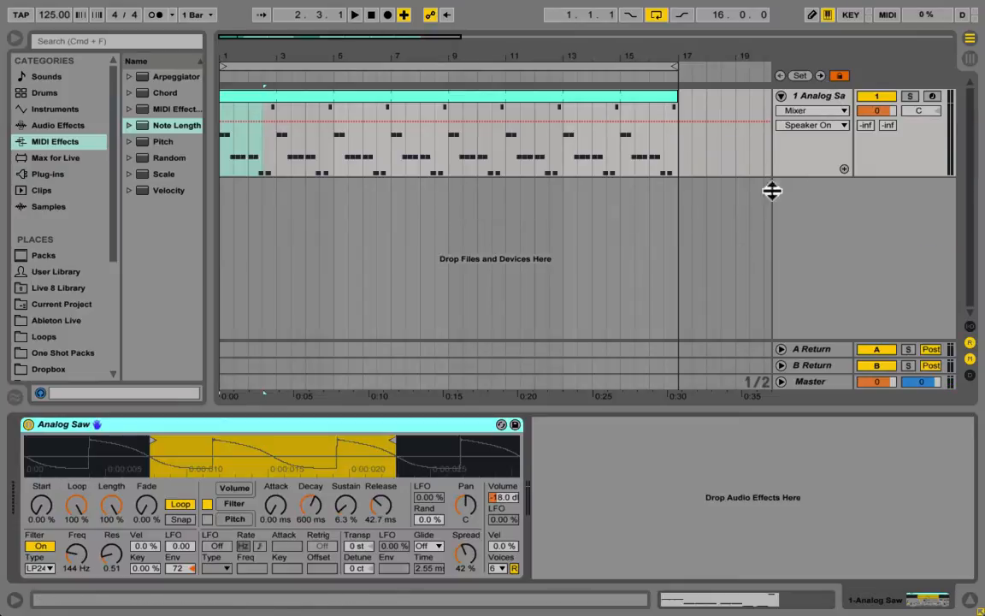
left_click(502, 546)
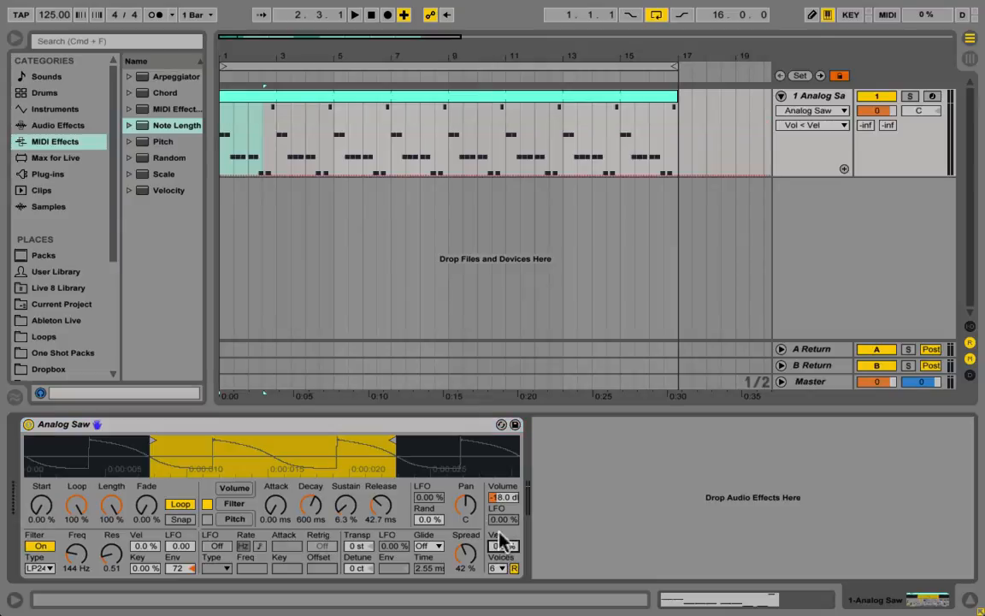
left_click(231, 177)
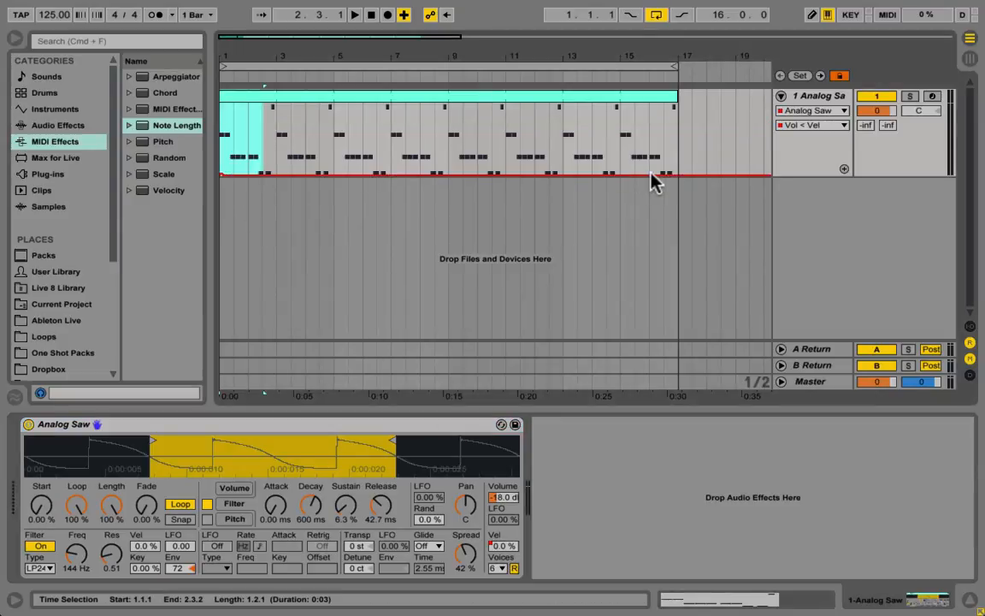
Step: Drag the Vel automation into a ramp from 0% at bar 1 to full near bar 15, audition it, then stop
left_click_drag(654, 175, 635, 107)
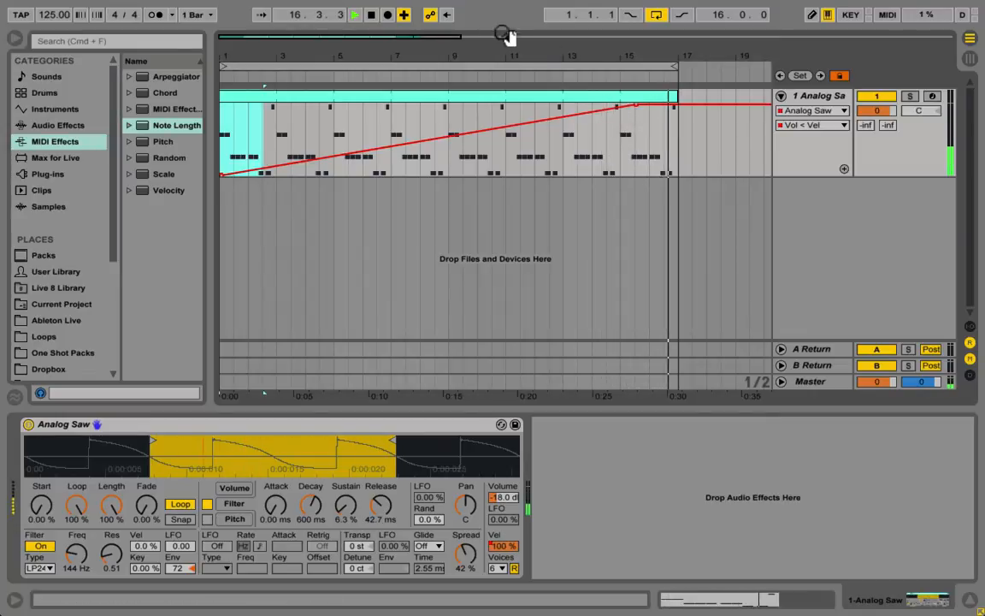
left_click(371, 14)
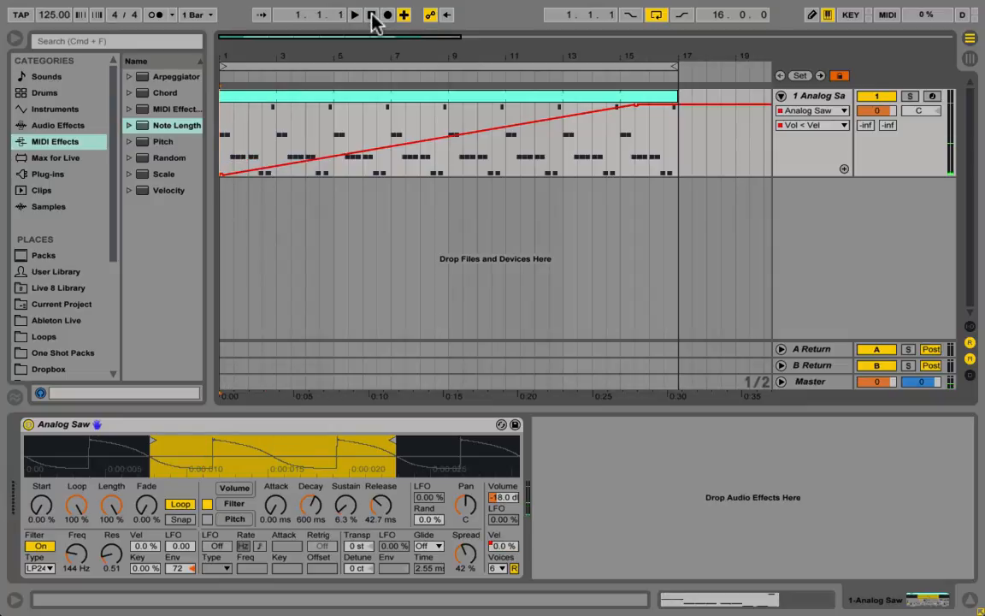